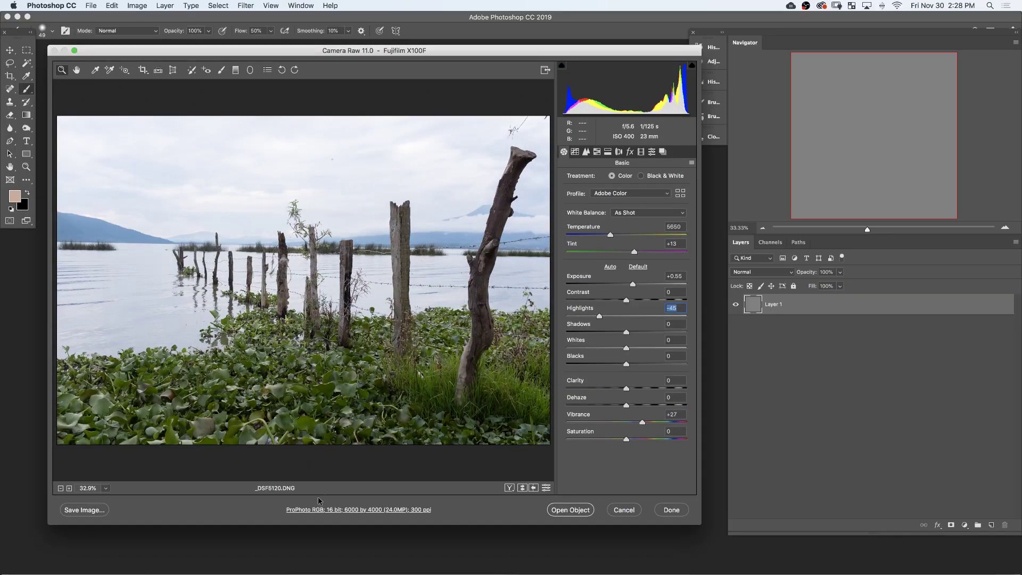
Cancel the Camera Raw dialog so Photoshop shows no open image.
left_click(346, 509)
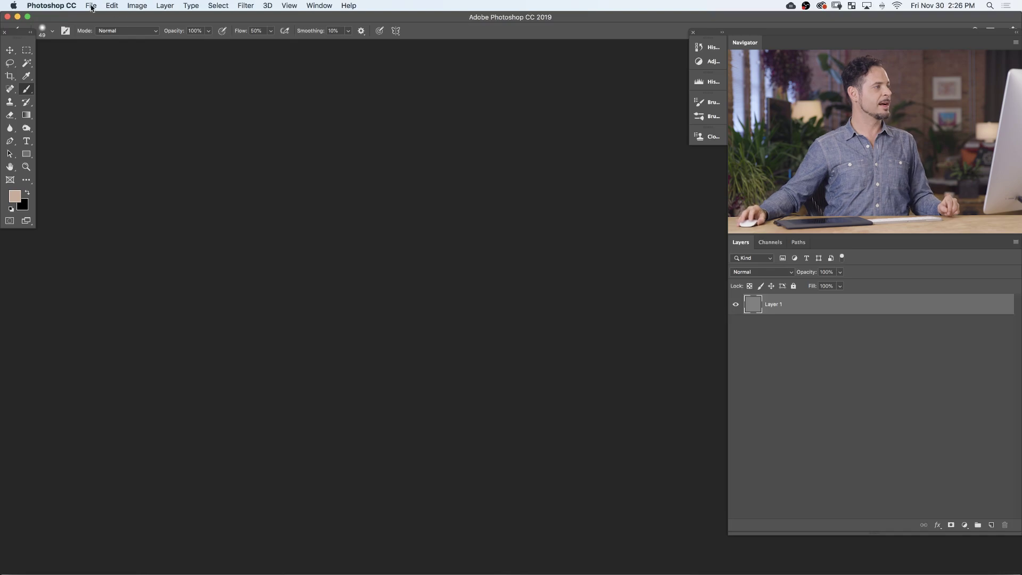
Open the raw file _DSF5120.DNG through File > Open into Camera Raw.
left_click(90, 5)
left_click(106, 27)
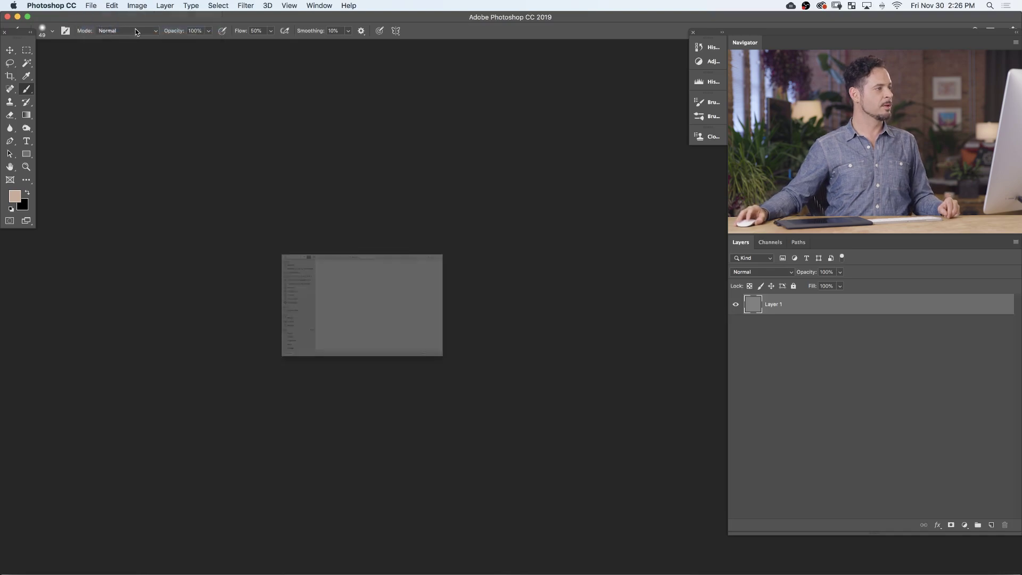
left_click(252, 154)
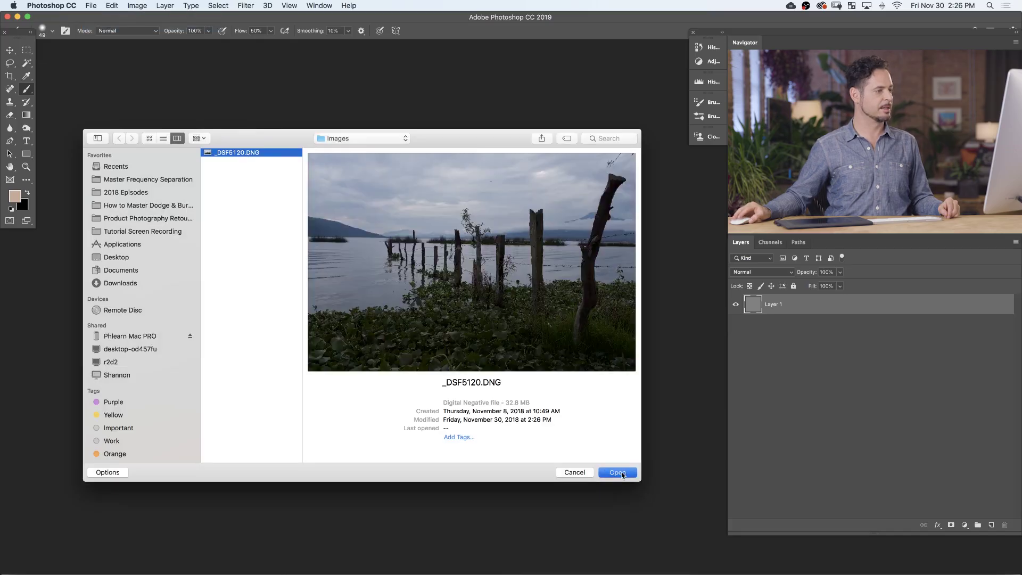
left_click(619, 472)
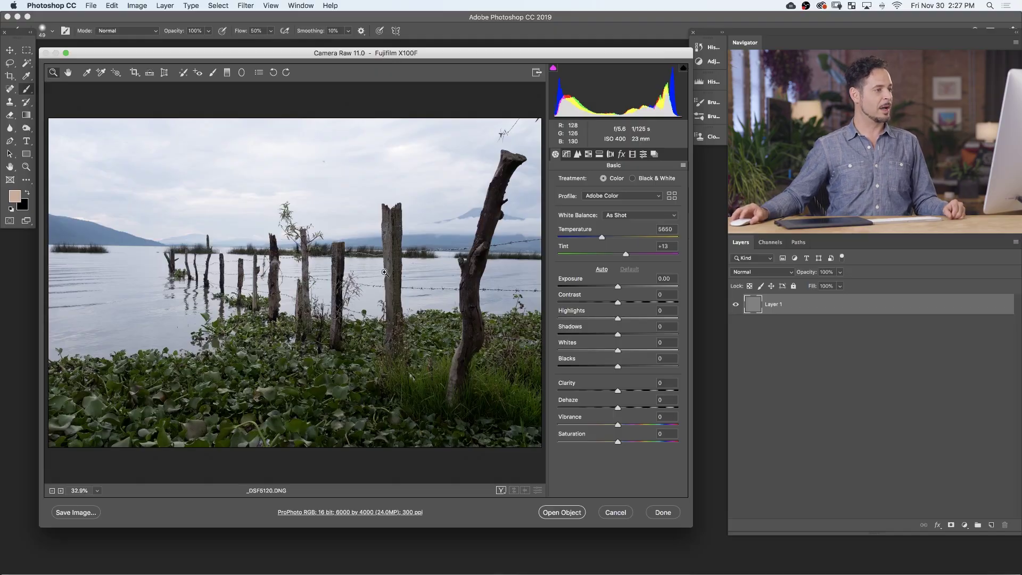
Enable lens profile corrections in Camera Raw's Lens Corrections panel.
left_click(610, 154)
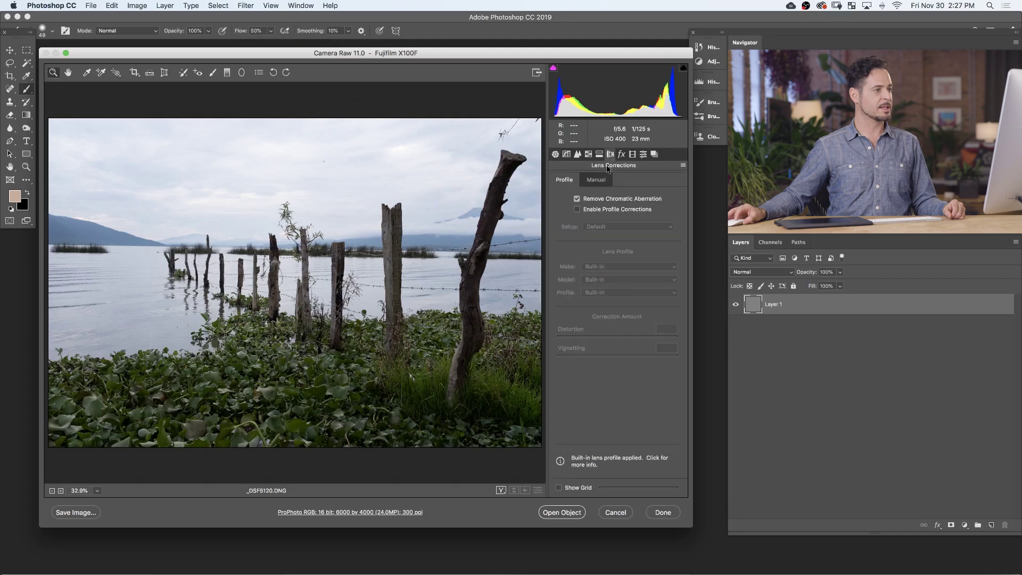
left_click(587, 212)
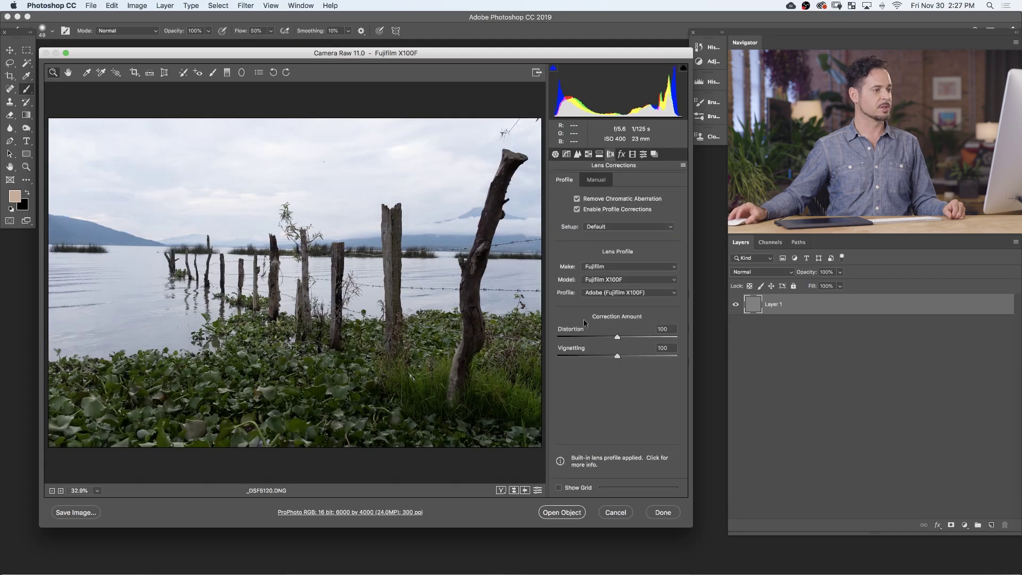
left_click(555, 155)
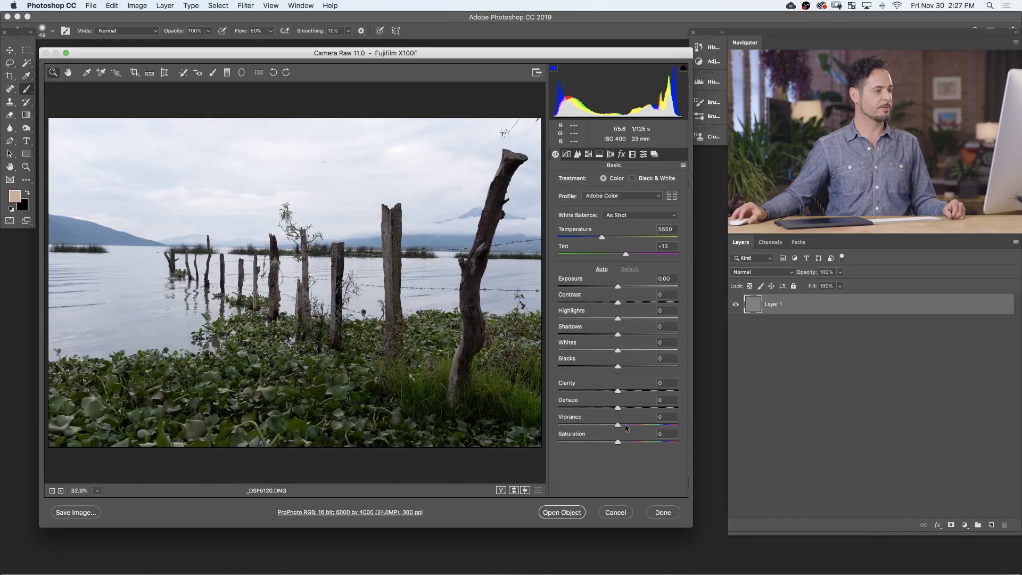
In Basic, set Exposure +0.55, Highlights -45 and Vibrance +27, then bring up Workflow Options.
left_click_drag(625, 426, 633, 424)
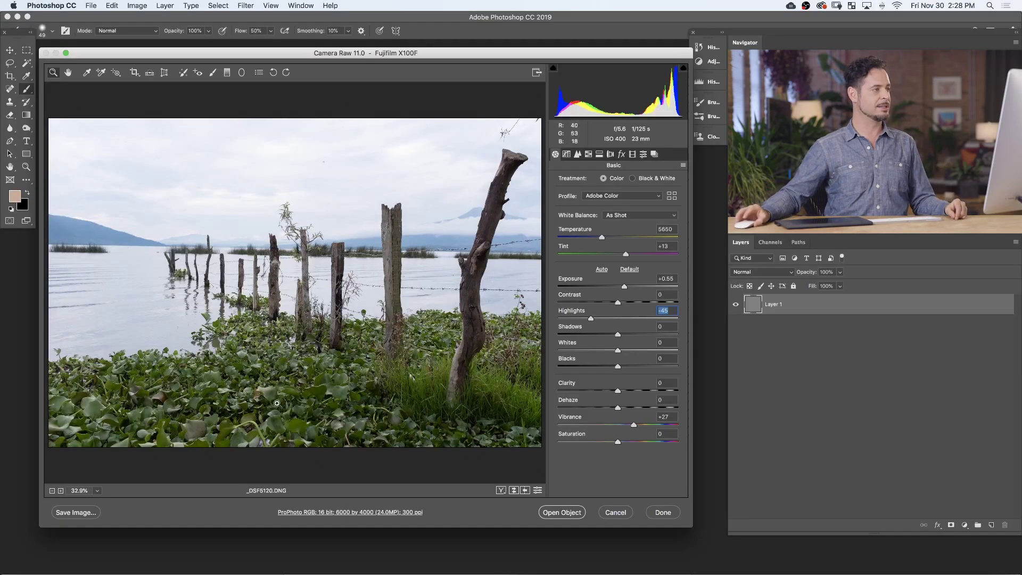
left_click_drag(353, 49, 370, 55)
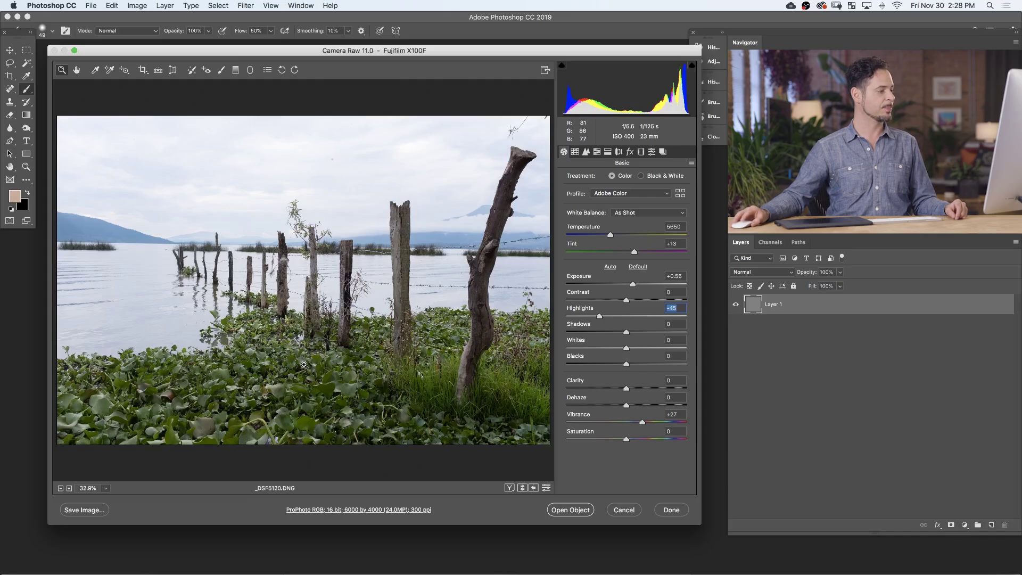
left_click(324, 509)
left_click_drag(435, 129, 342, 173)
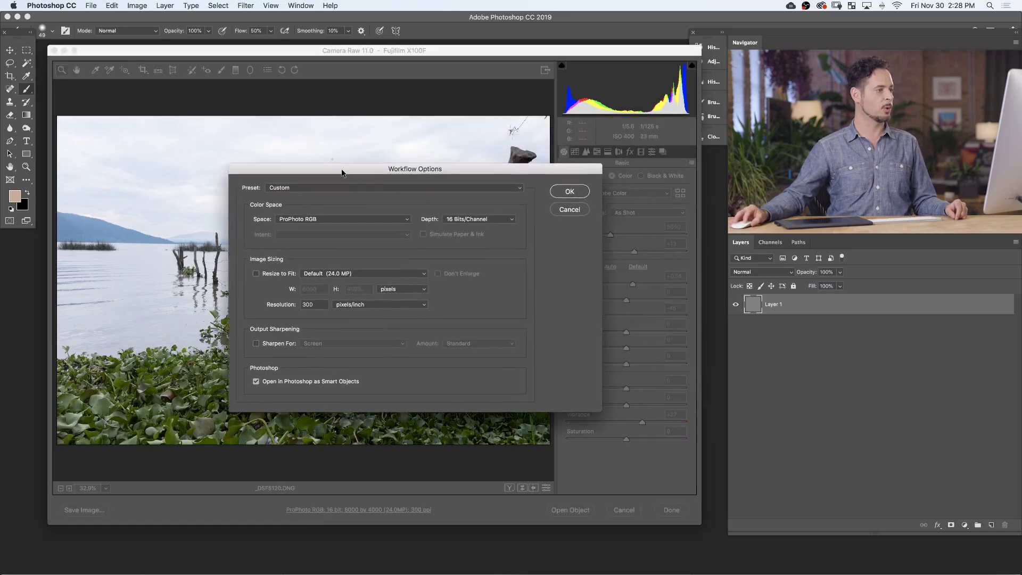
left_click(318, 219)
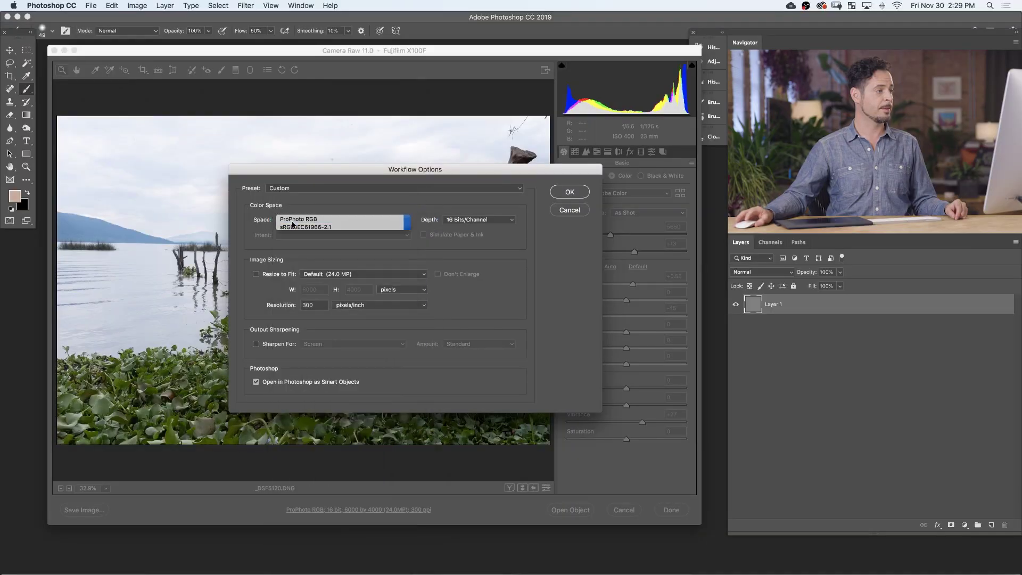
left_click(493, 220)
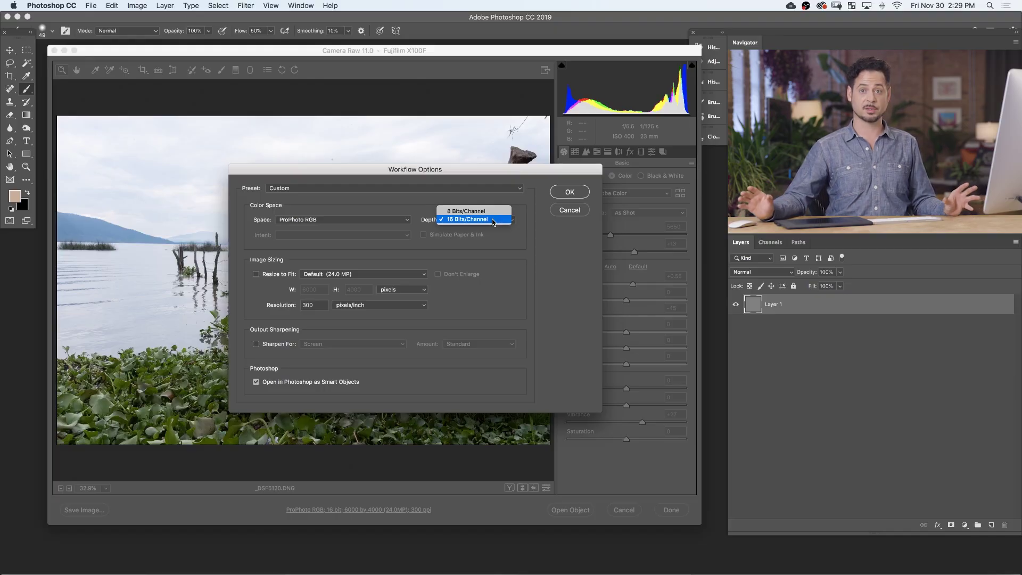
left_click(493, 219)
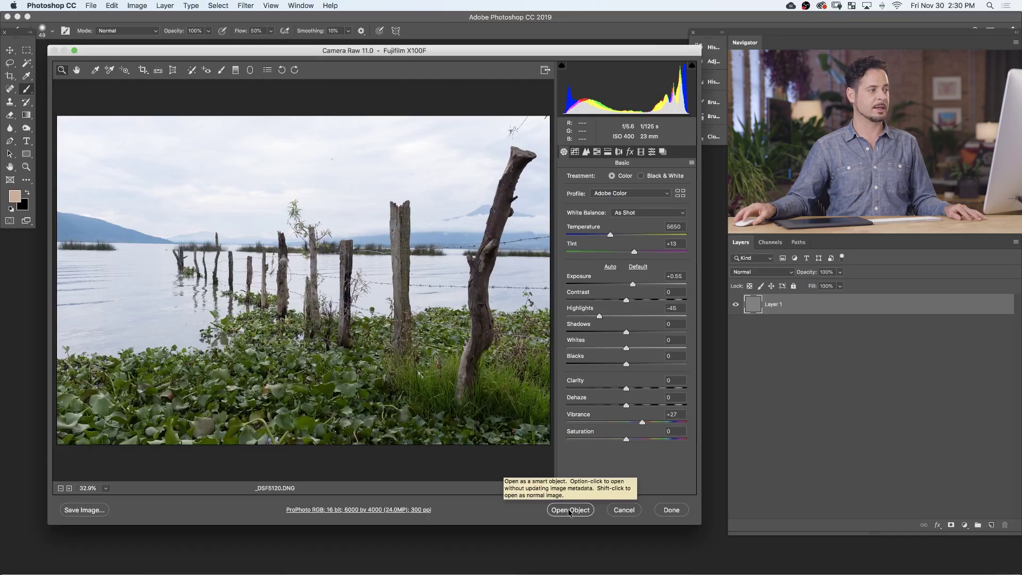
left_click(382, 511)
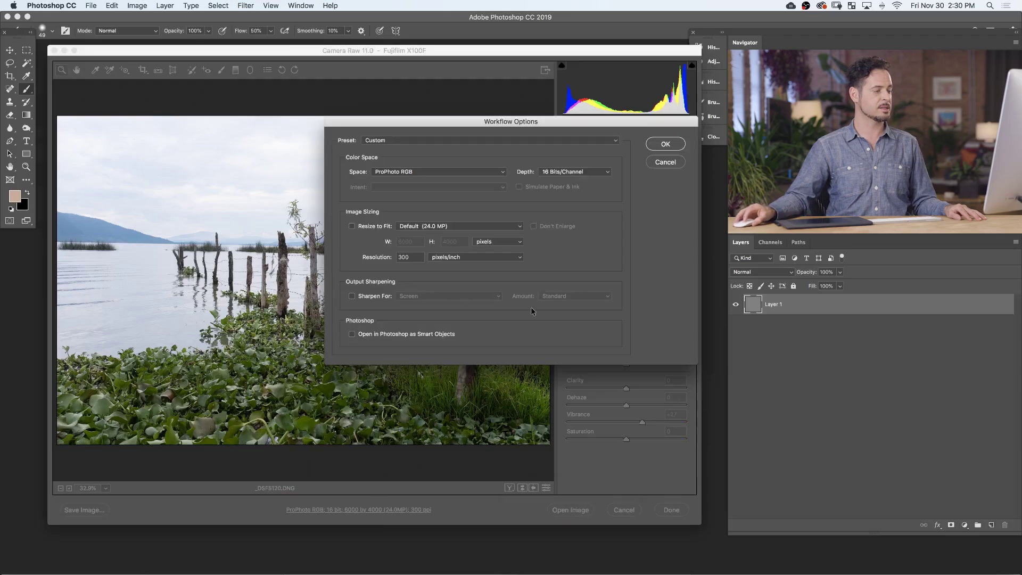
left_click(673, 143)
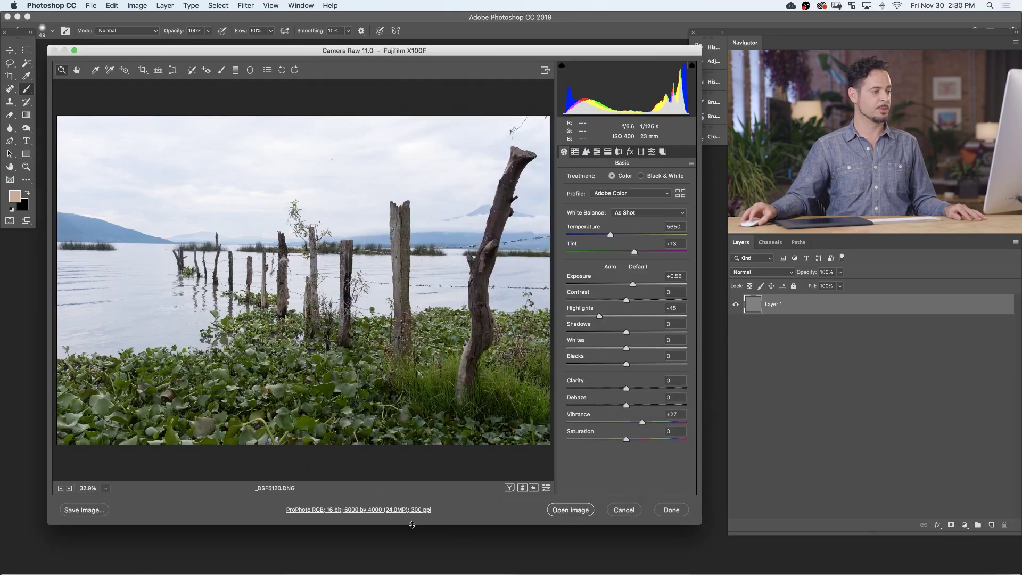
left_click(389, 510)
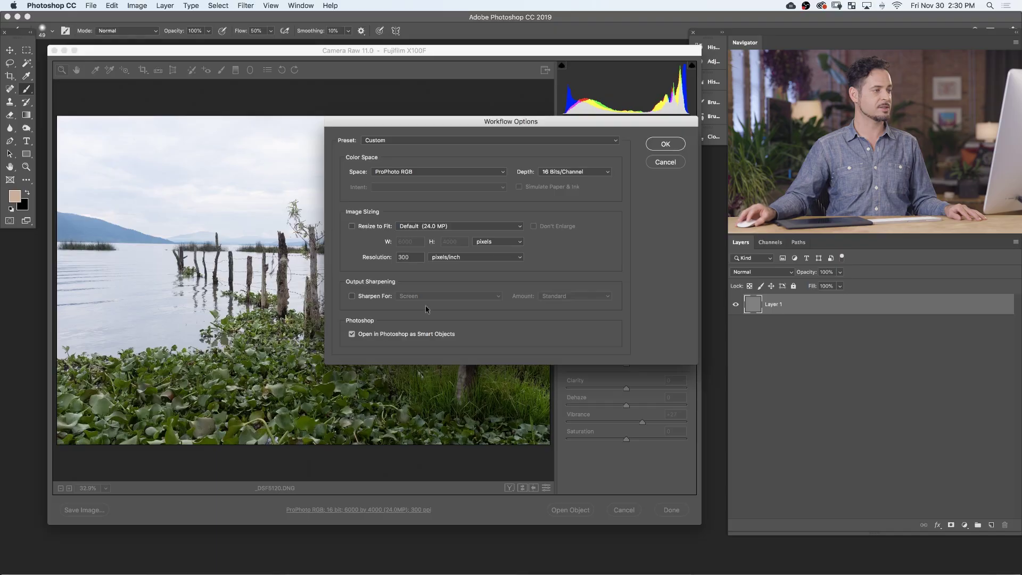
left_click(666, 145)
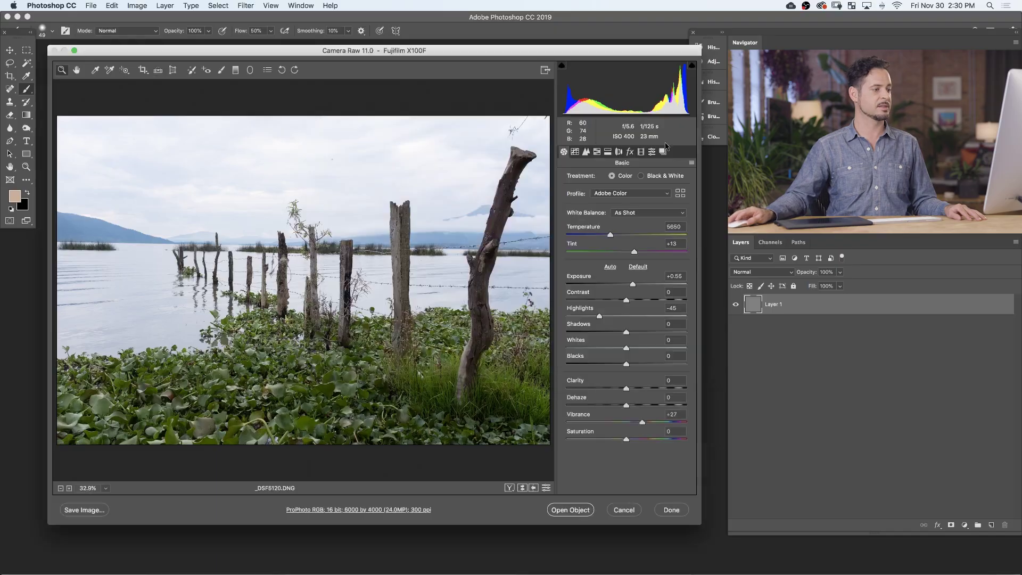
Open the photo as a smart object with its embedded ProPhoto RGB profile, in full-screen view.
left_click(571, 509)
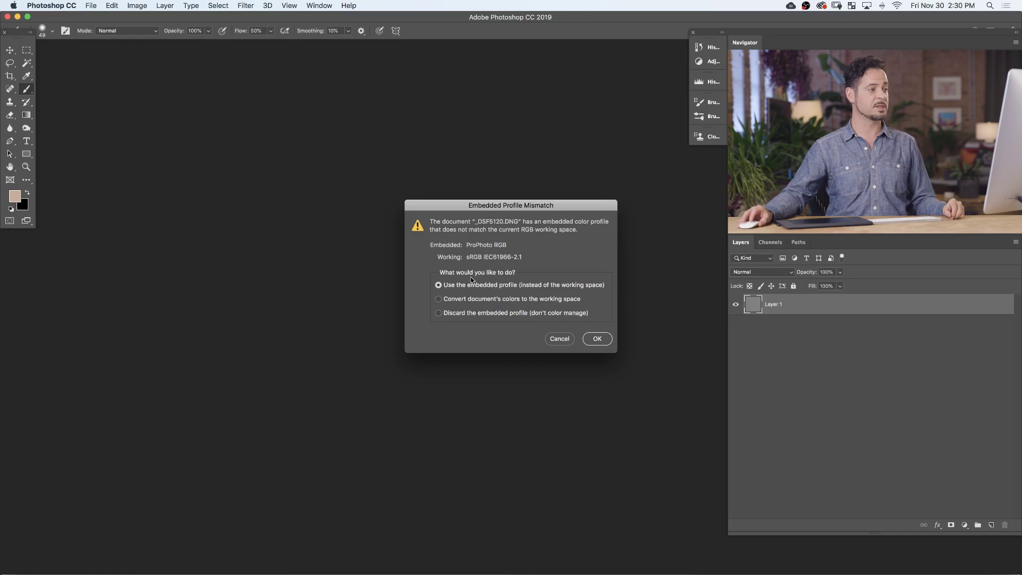
left_click(592, 339)
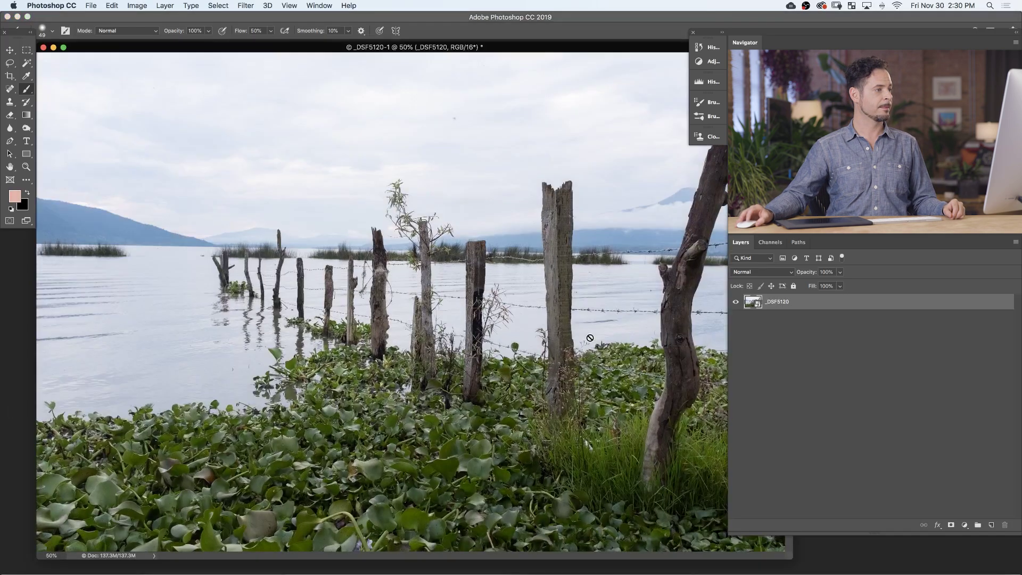
key("f")
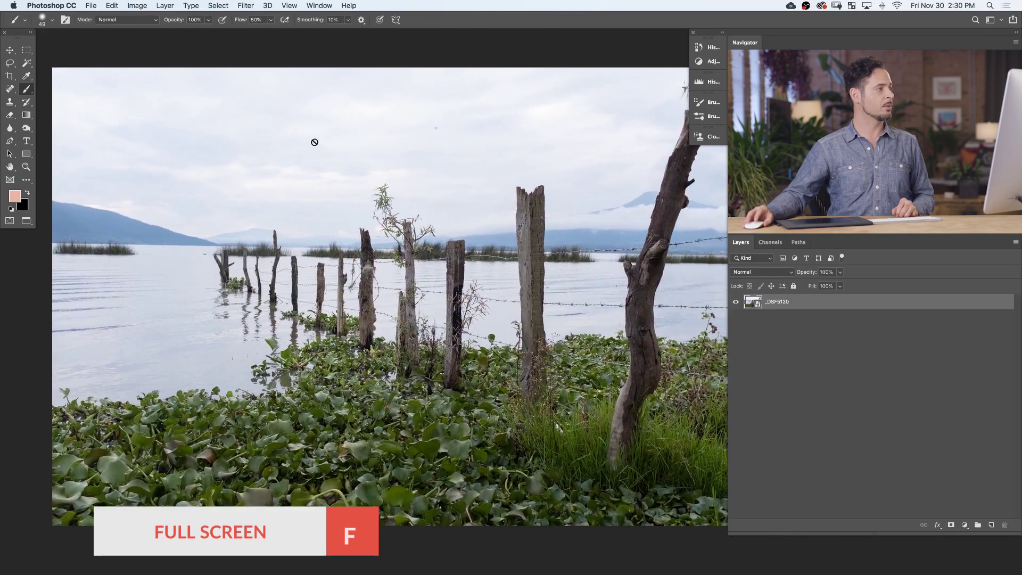
Confirm the image mode stays at 16 Bits/Channel.
left_click(135, 6)
mouse_move(143, 18)
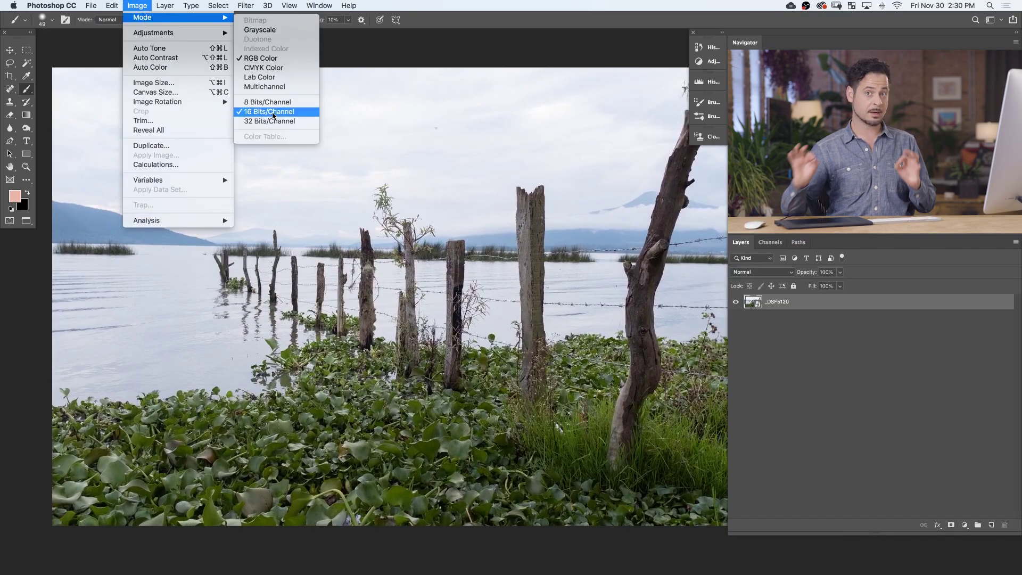
left_click(272, 112)
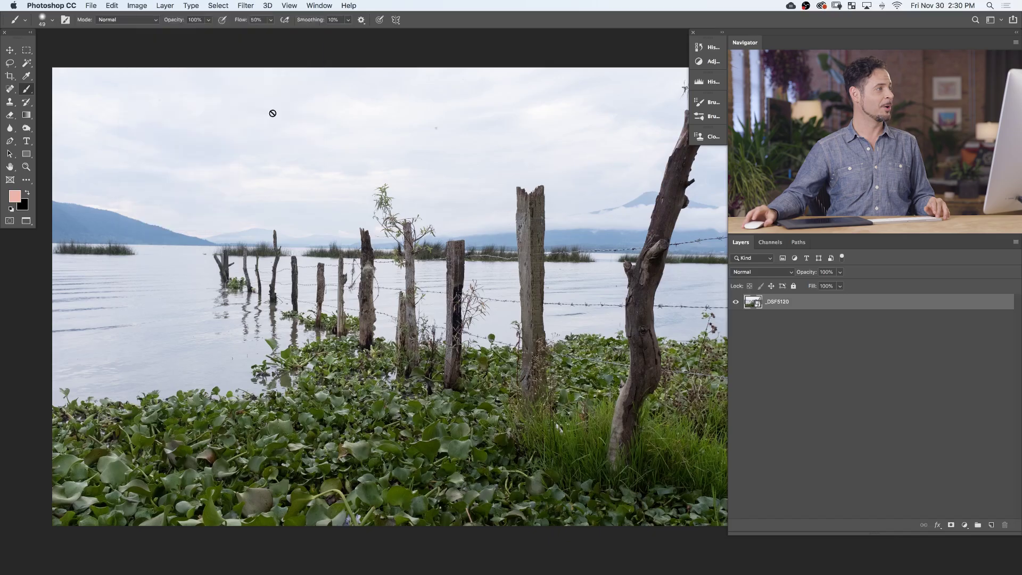
left_click(113, 6)
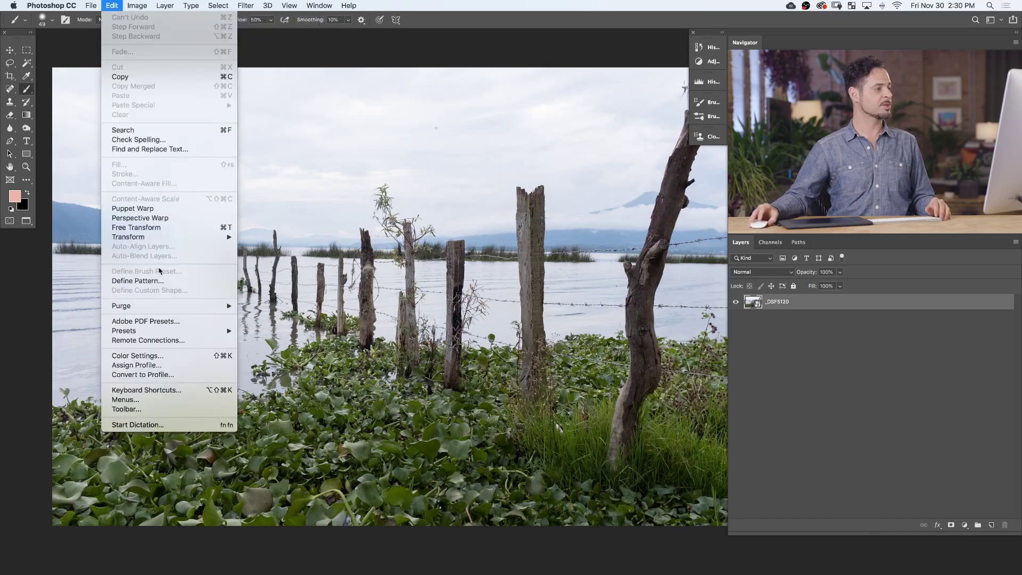
left_click(195, 375)
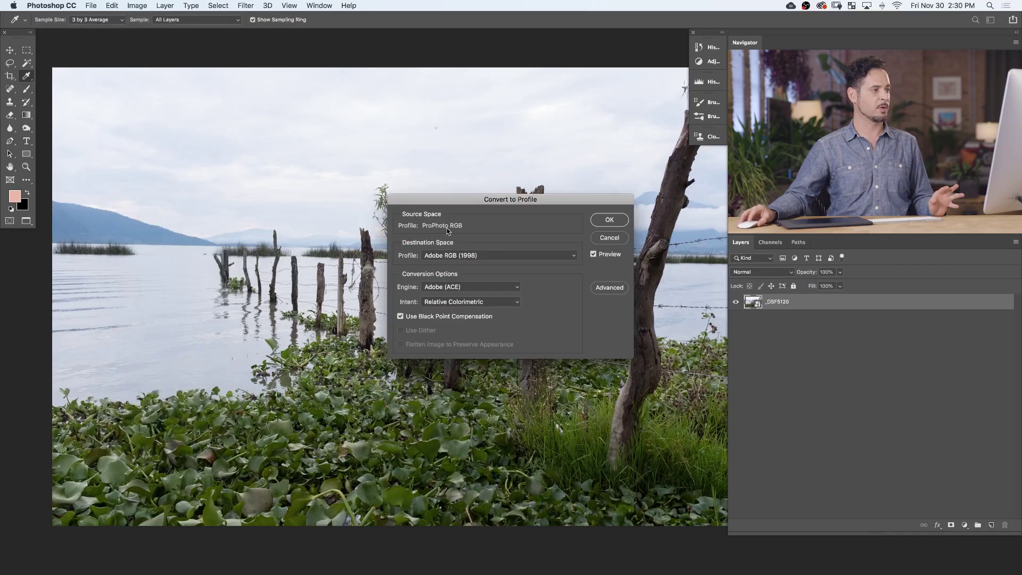
left_click(610, 237)
key("b")
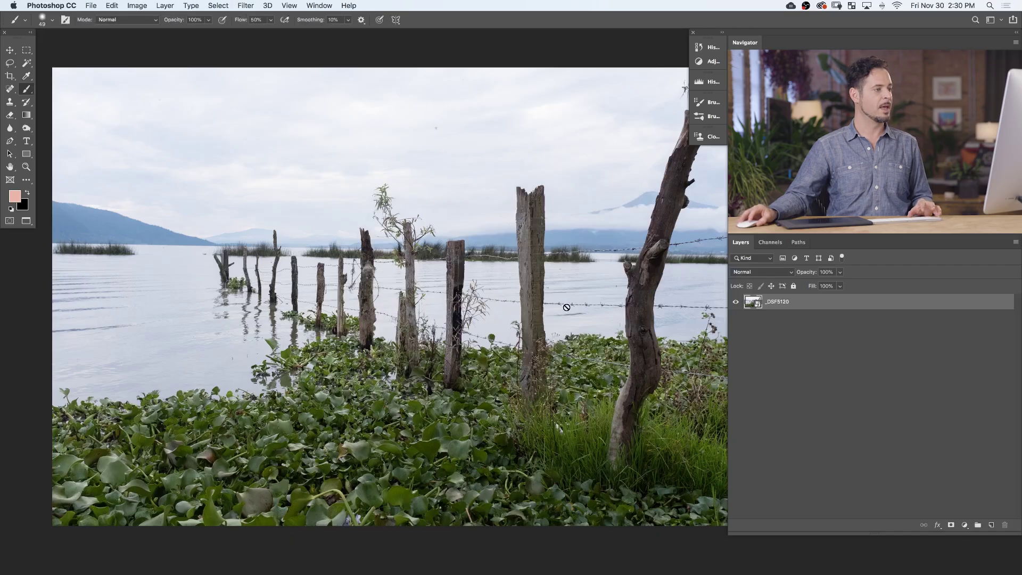
scroll(532, 301, "up", 3)
left_click_drag(532, 301, 537, 301)
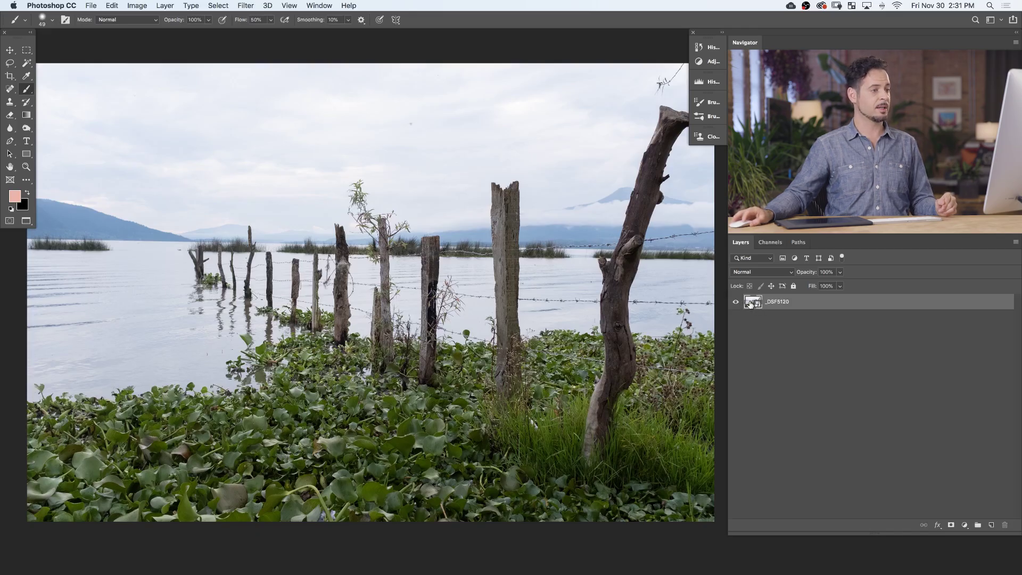
In the smart object's Camera Raw, try Cloudy then Tungsten white balance and apply it.
double_click(751, 303)
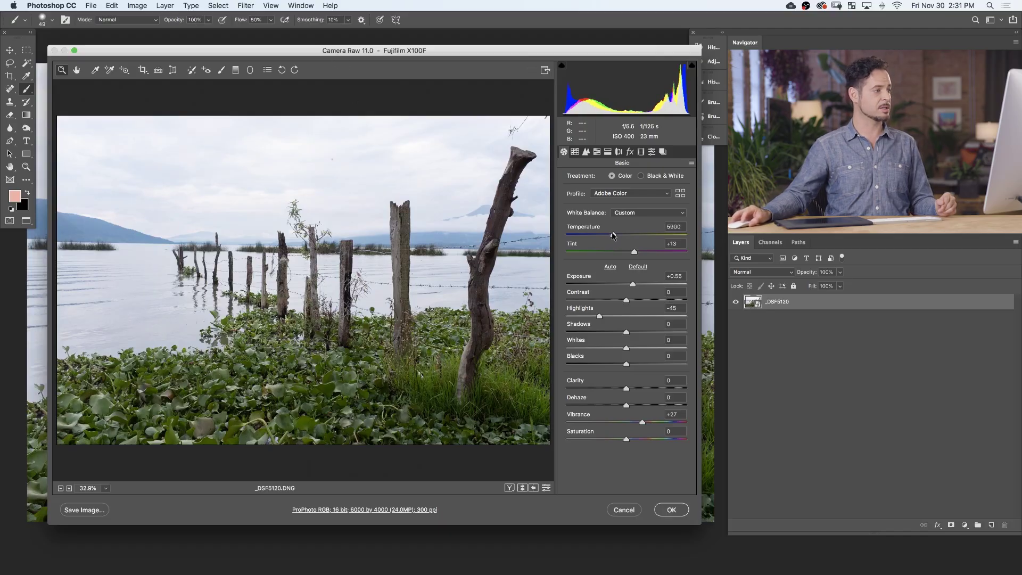
mouse_move(613, 236)
left_mouse_down()
mouse_move(635, 236)
mouse_move(624, 236)
left_mouse_up()
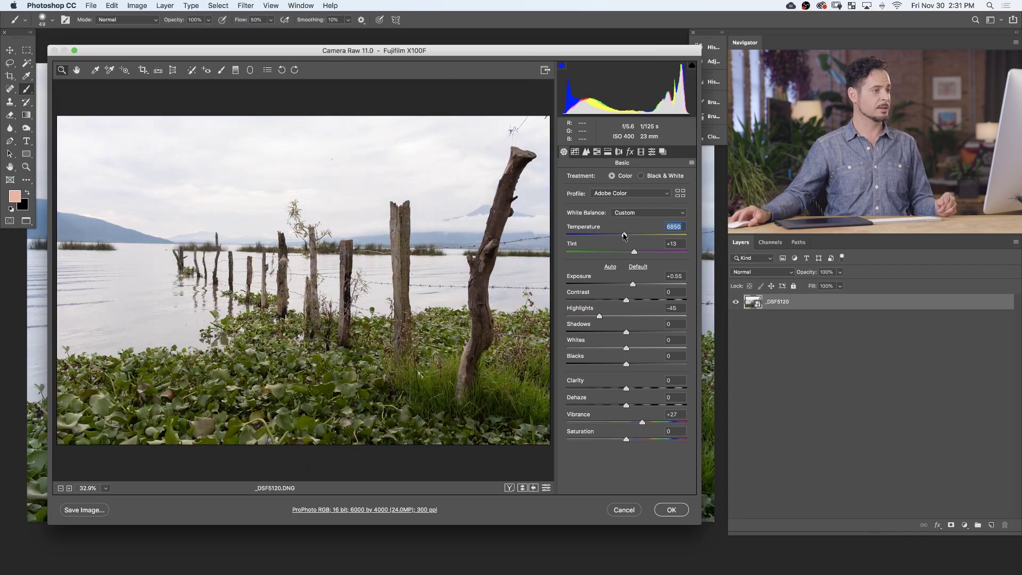
left_click(627, 217)
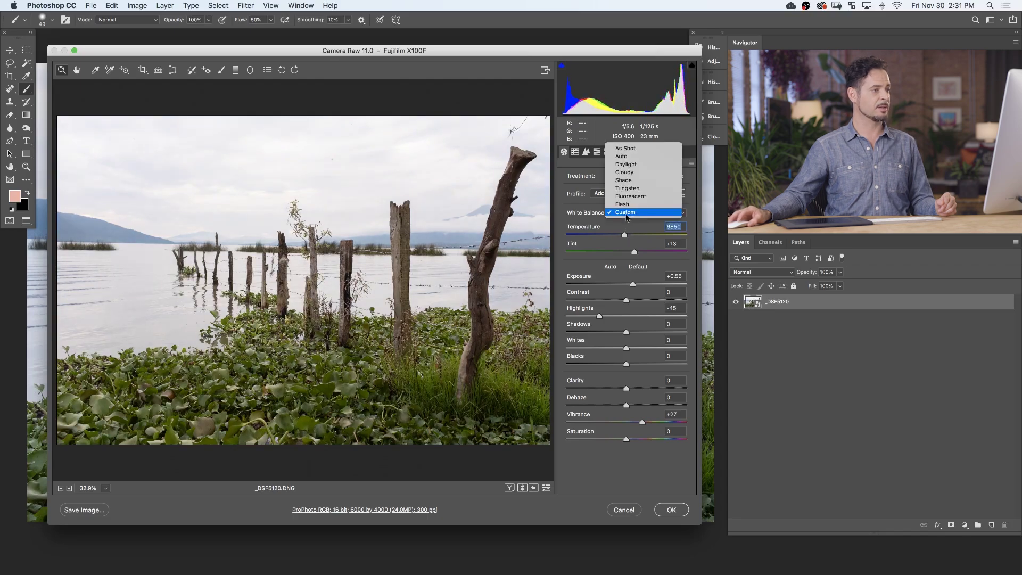
left_click(633, 178)
left_click(629, 212)
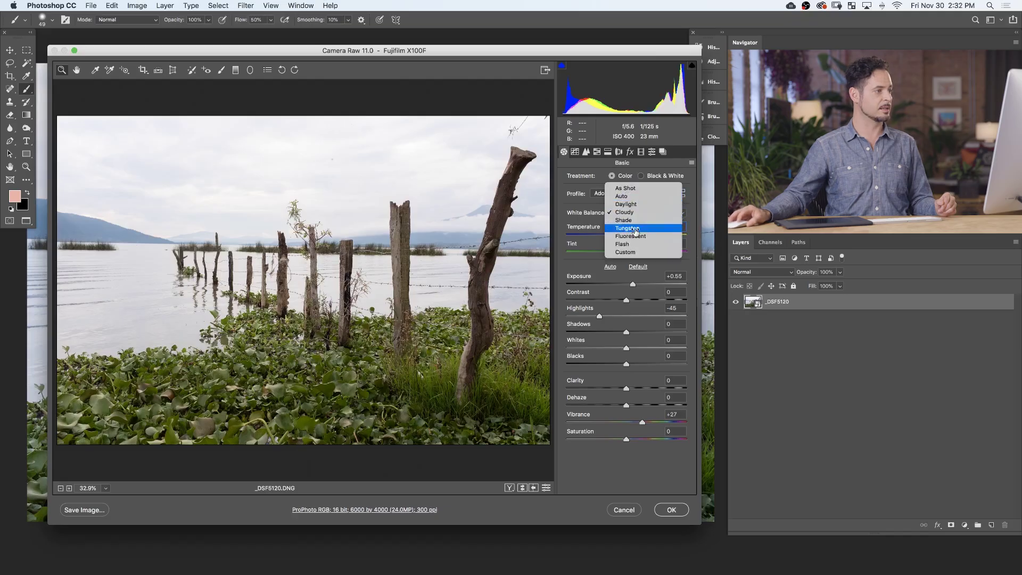
left_click(635, 229)
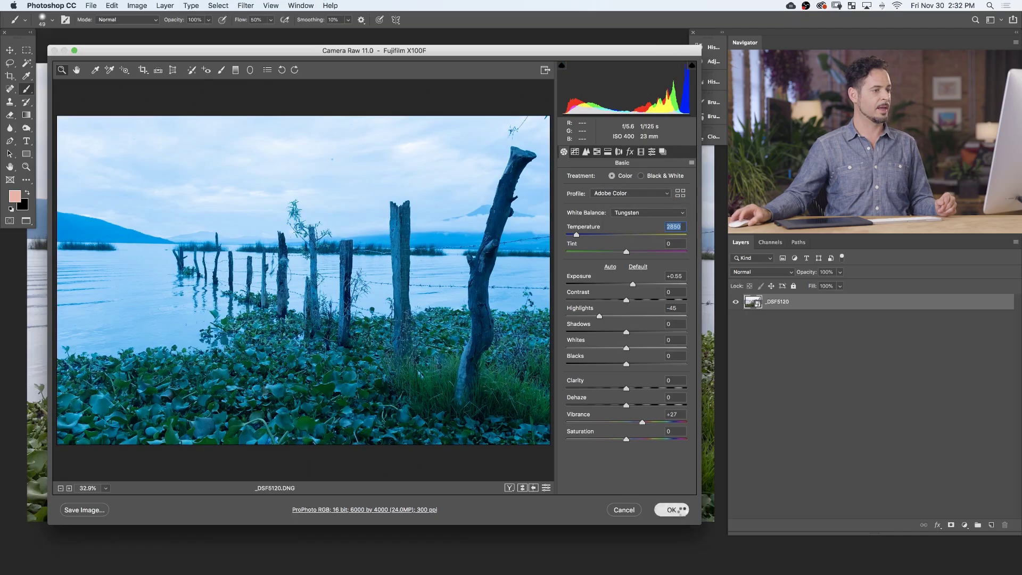
left_click(680, 510)
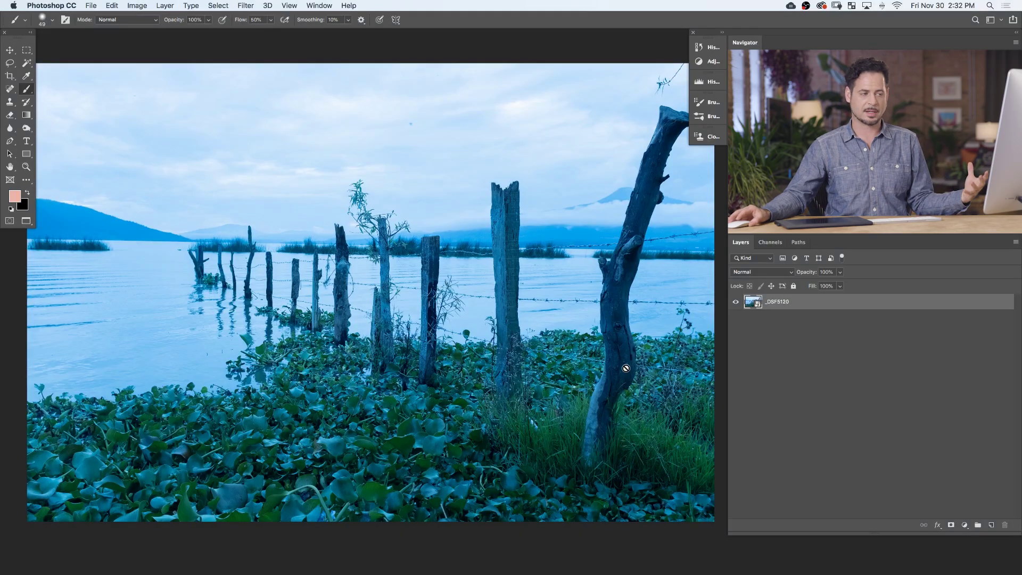
Reopen Camera Raw and restore the original white balance, Temperature 6500.
double_click(752, 303)
left_click(627, 216)
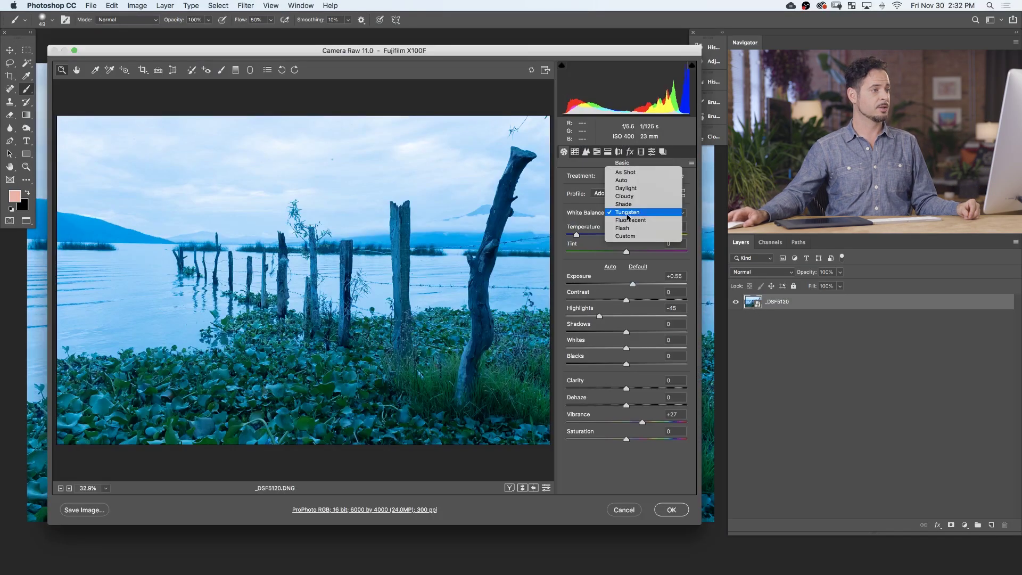
left_click(634, 175)
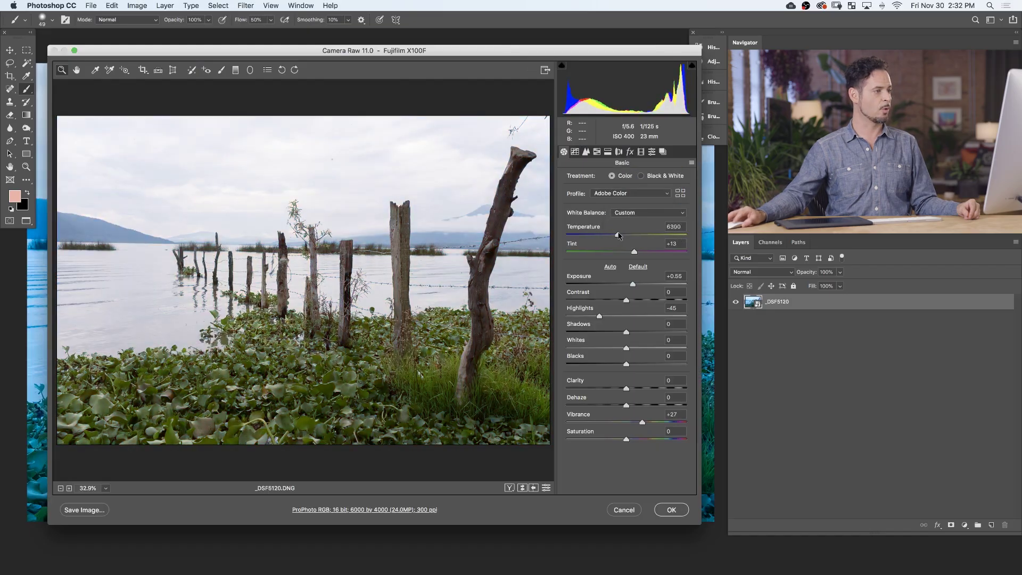
left_click(672, 510)
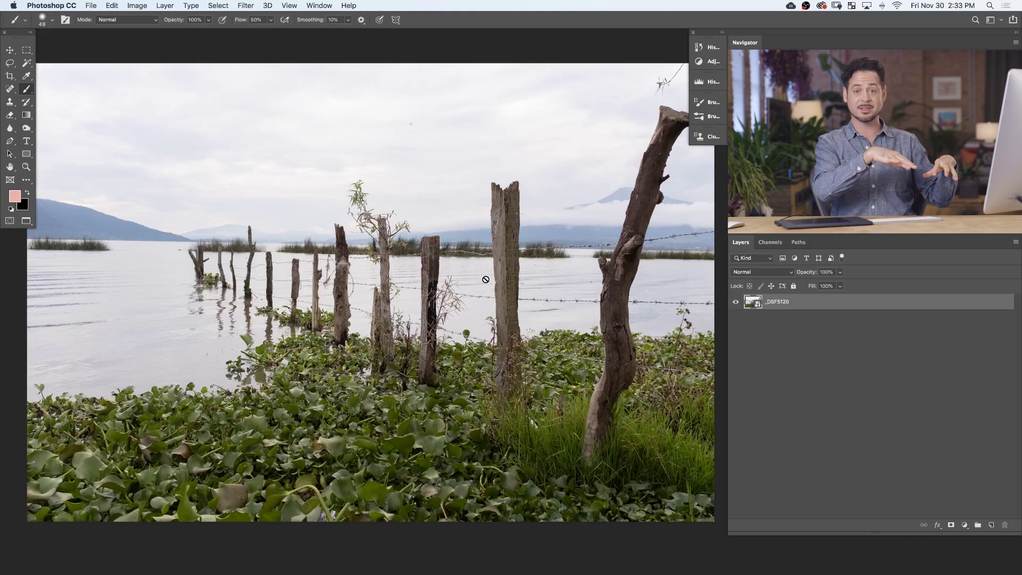
Set the smart object's Highlights to -100 and Vibrance to +63, then add a new empty layer.
double_click(751, 303)
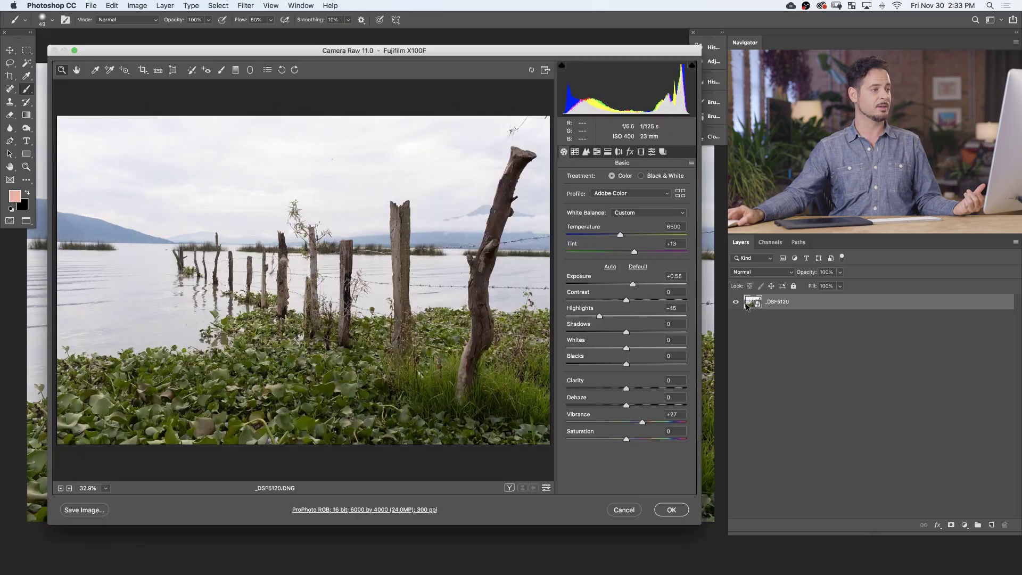
left_click_drag(600, 316, 541, 314)
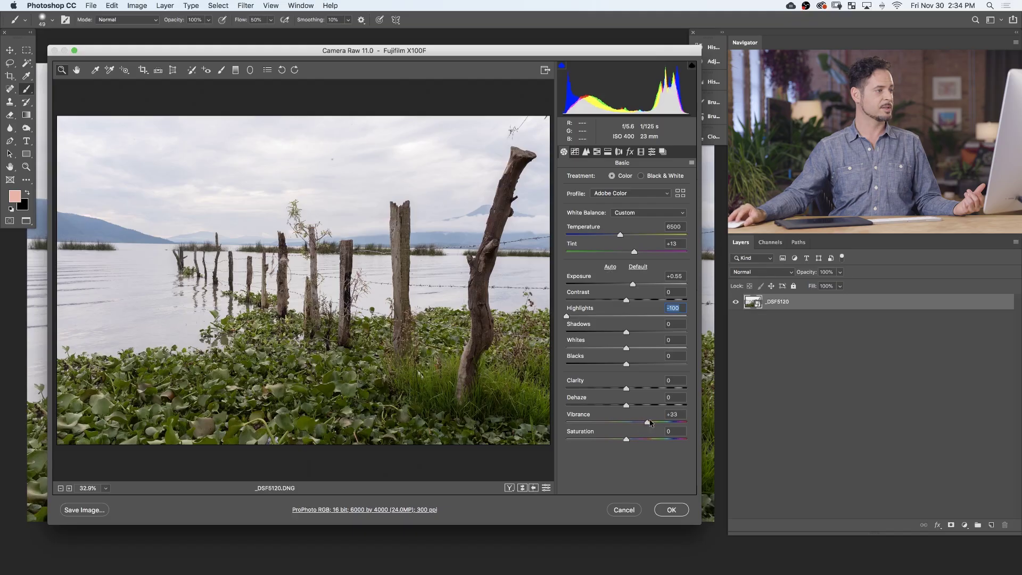
left_click_drag(661, 422, 666, 422)
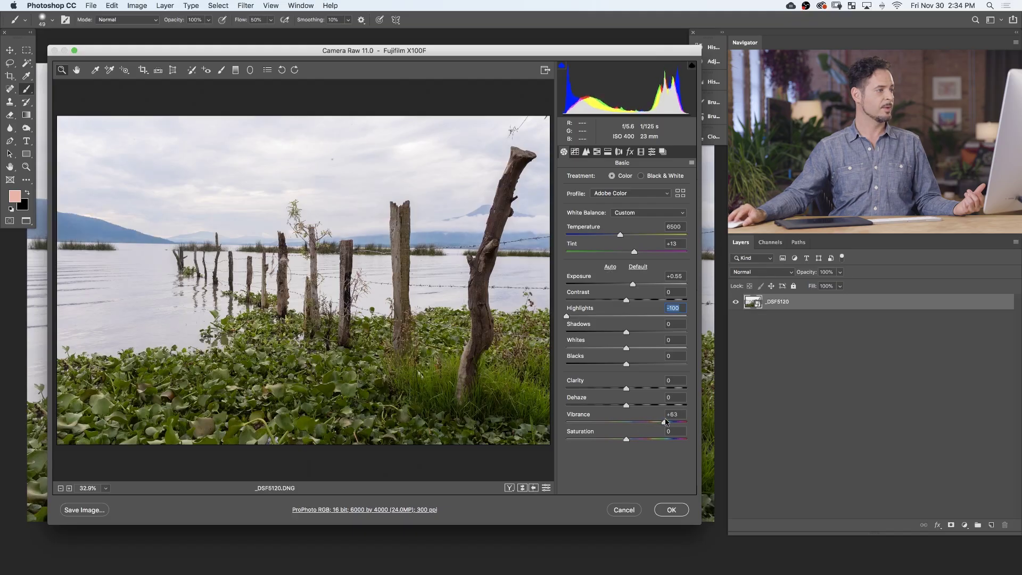
left_click(671, 510)
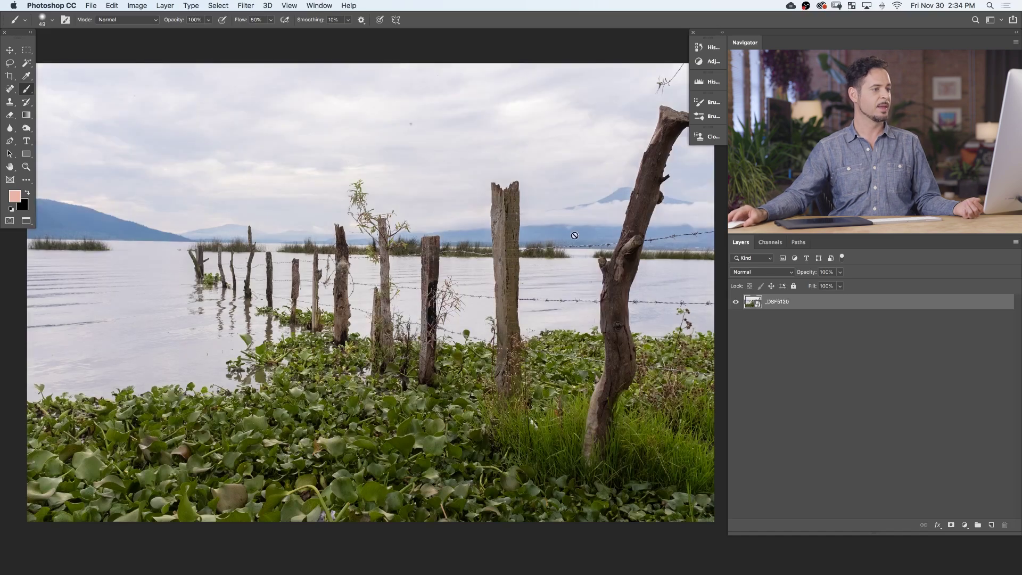
key("super+alt+shift+n")
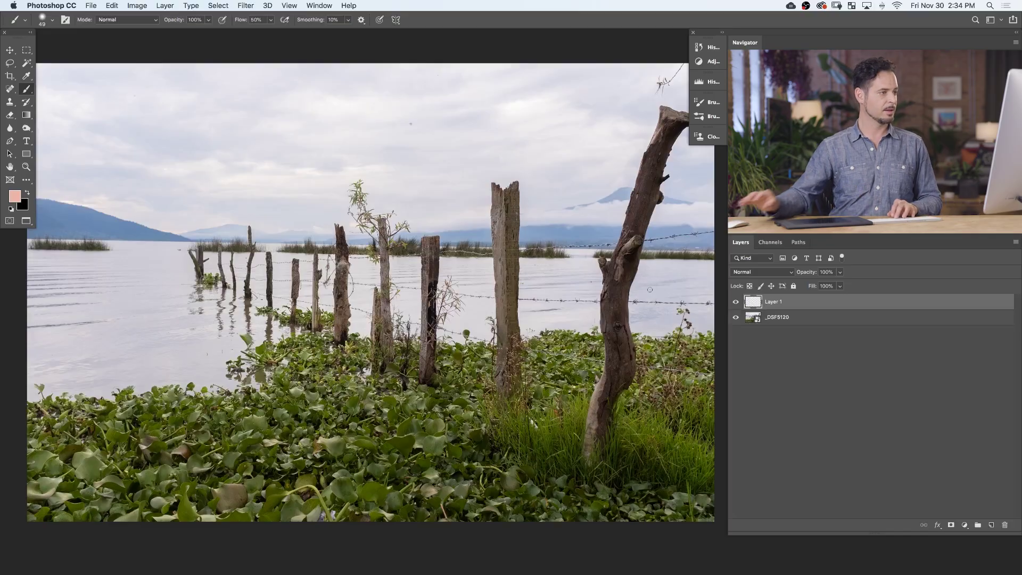
Heal the stray branch tip on Layer 1 with the Spot Healing Brush at size 108.
key("j")
left_click_drag(643, 162, 617, 177)
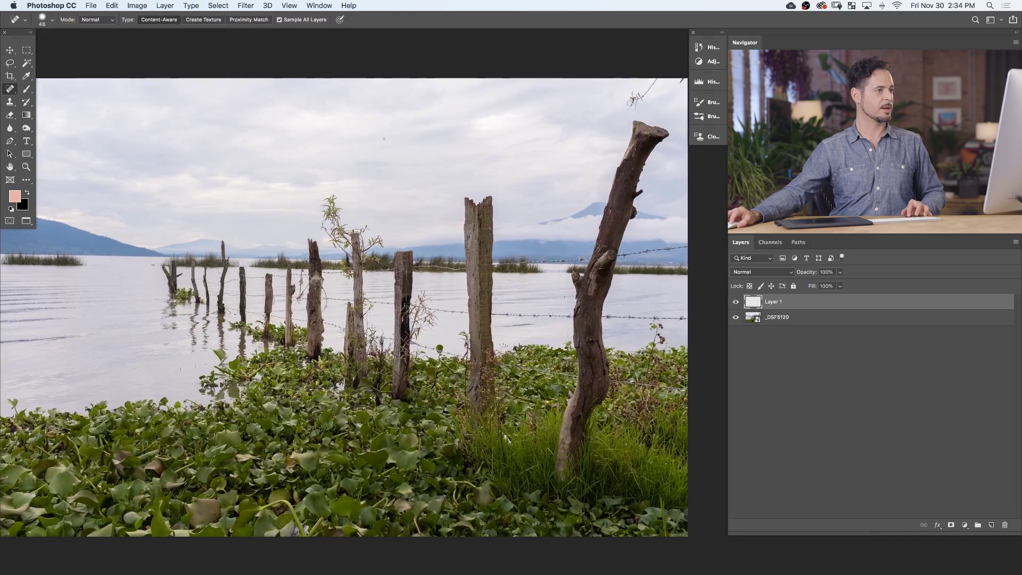
mouse_move(632, 102)
left_mouse_down()
mouse_move(655, 83)
mouse_move(680, 80)
left_mouse_up()
key("bracketright")
key("bracketright")
key("bracketright")
key("bracketright")
key("bracketright")
key("bracketright")
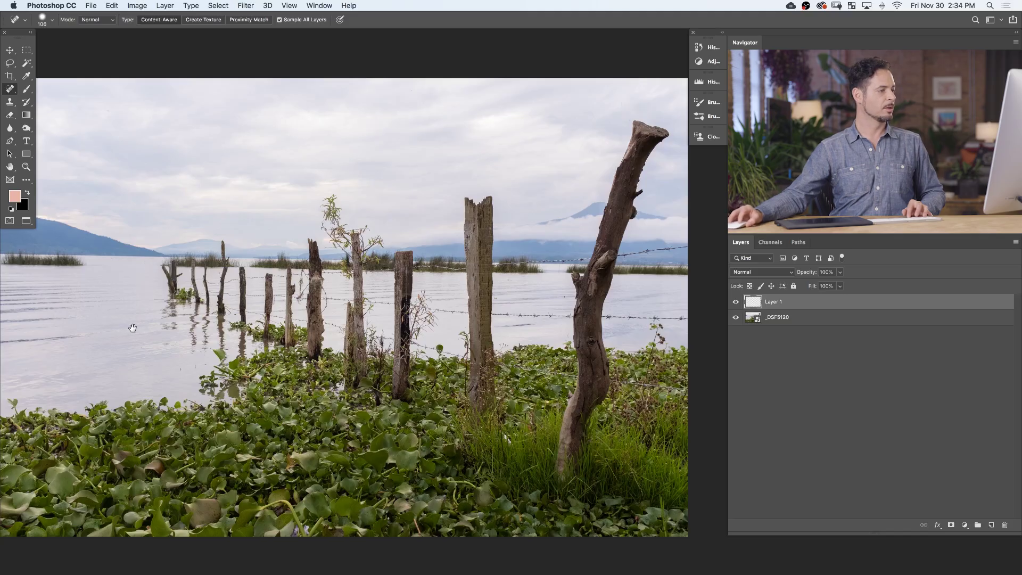
left_click_drag(132, 327, 167, 331)
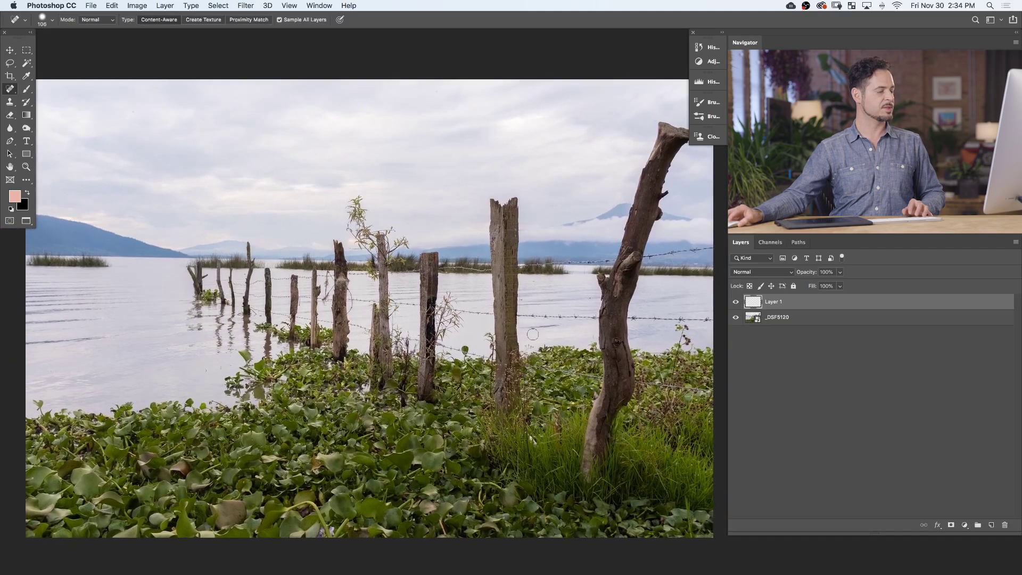
left_click(736, 303)
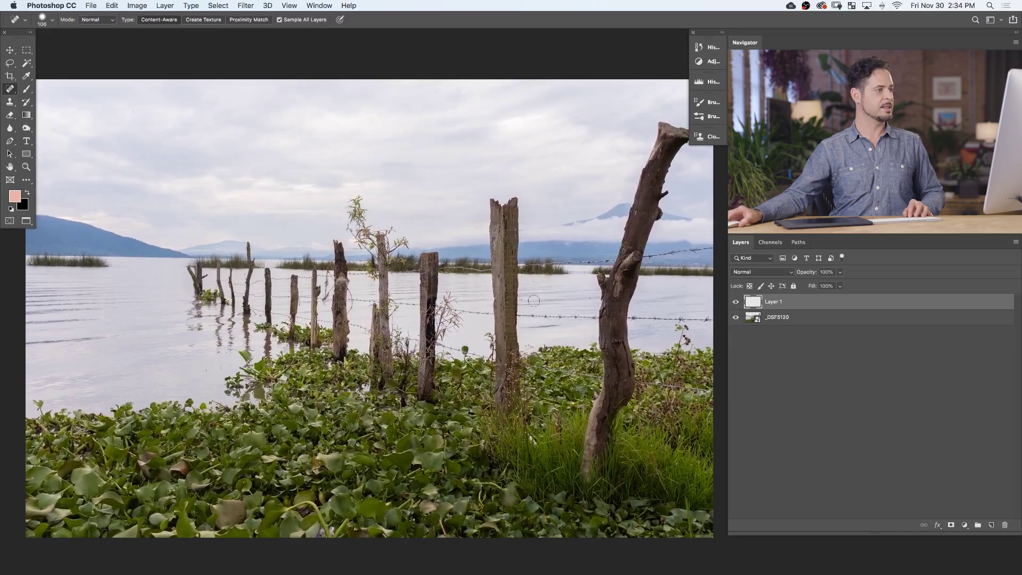